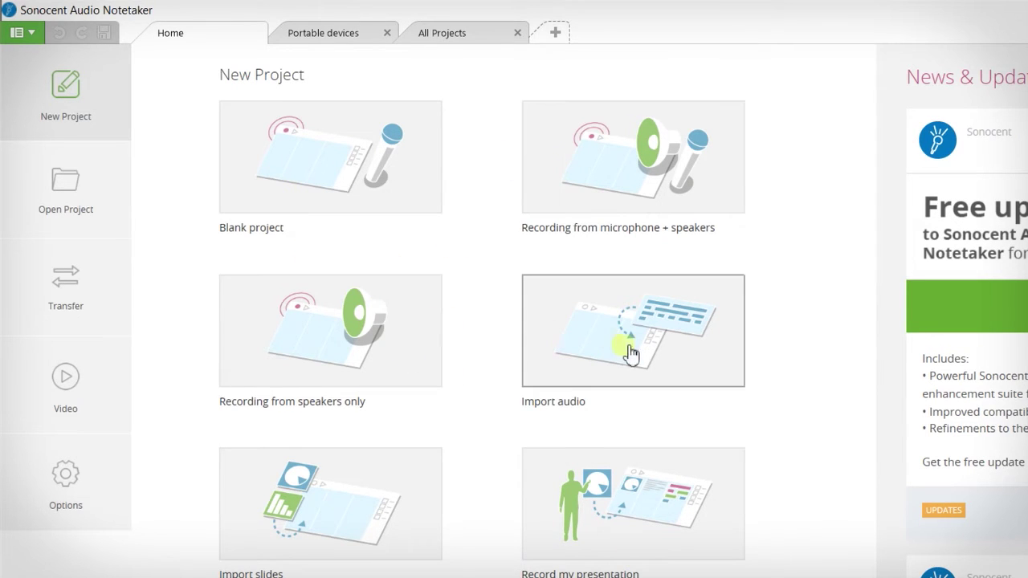
# - Create a new blank project, Untitled 4, and show its recording source options
pyautogui.click(370, 185)
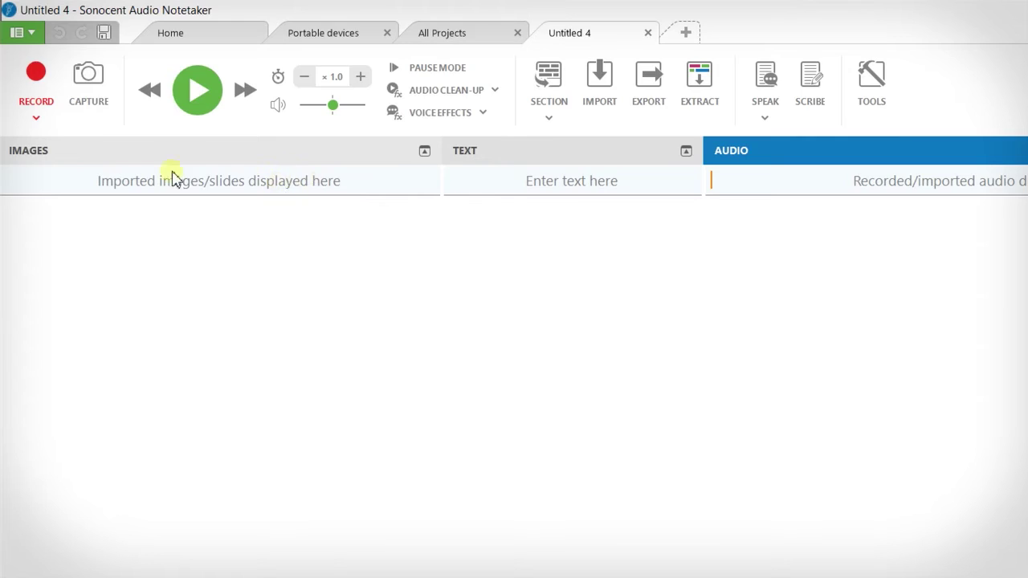
pyautogui.click(36, 116)
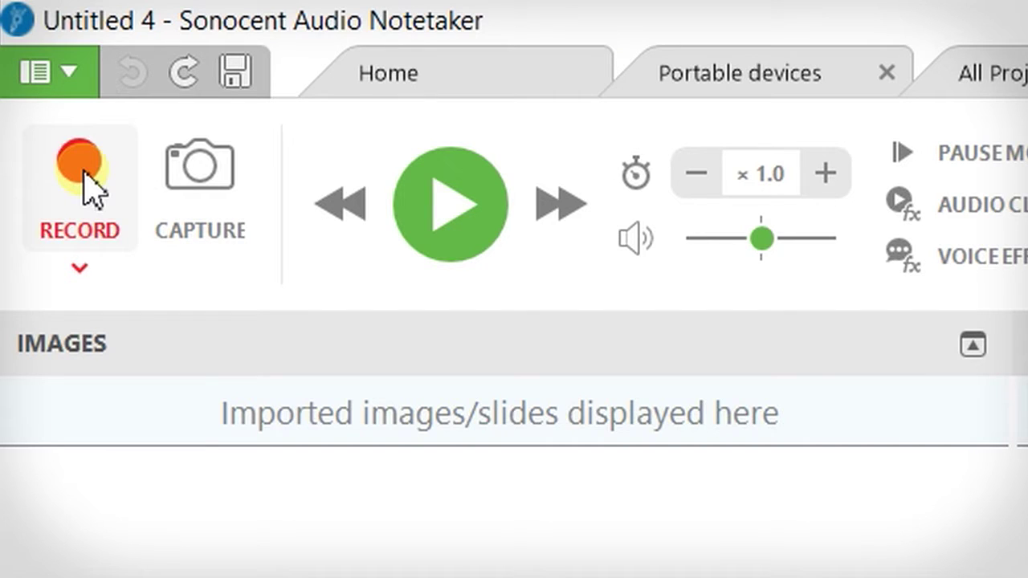
# - Start recording from the microphone, filling the Audio column with chunks
pyautogui.click(84, 171)
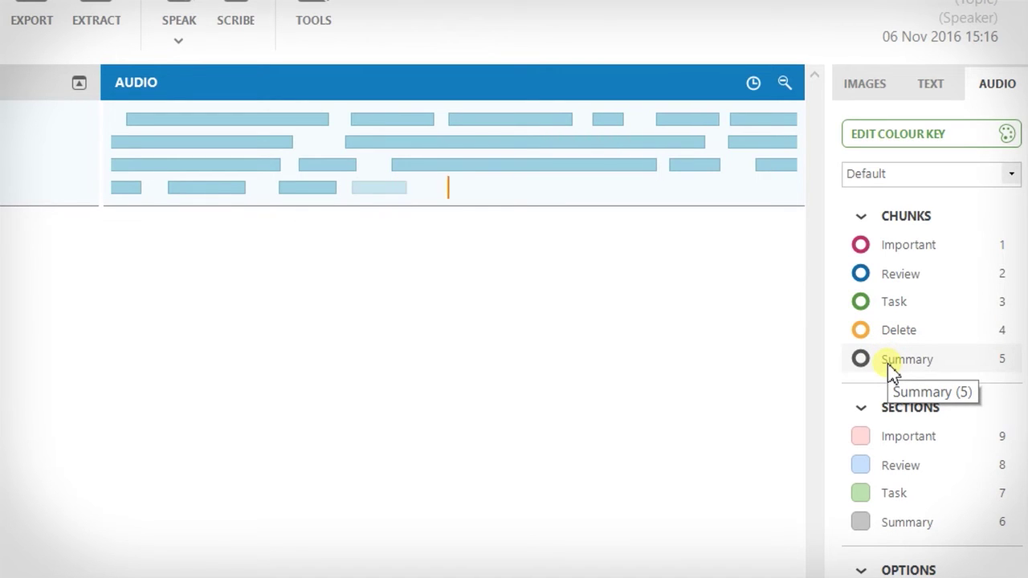
# - Keep the Default colour key and mark two new chunks as Important and Review
pyautogui.click(1010, 175)
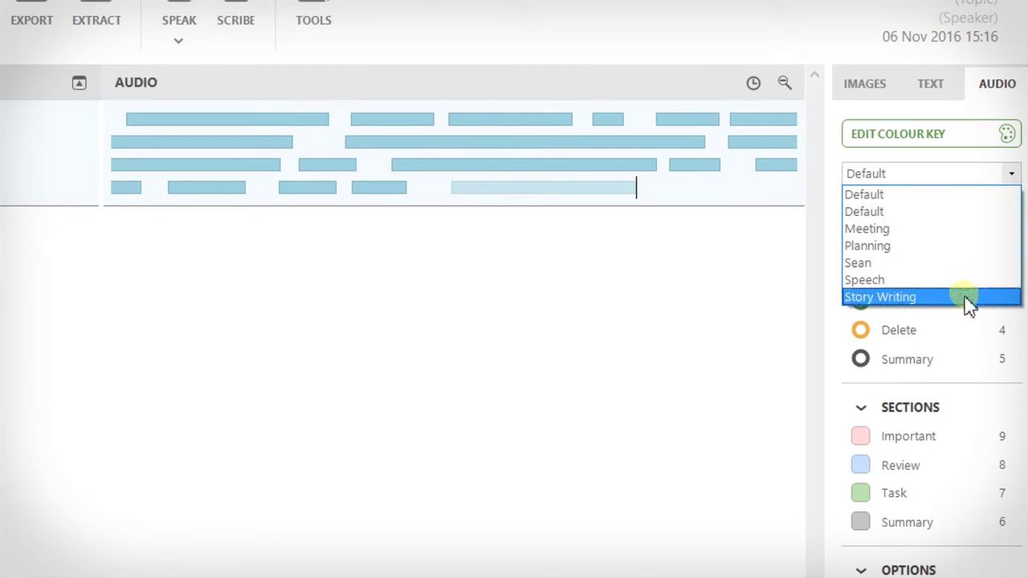
pyautogui.click(1007, 174)
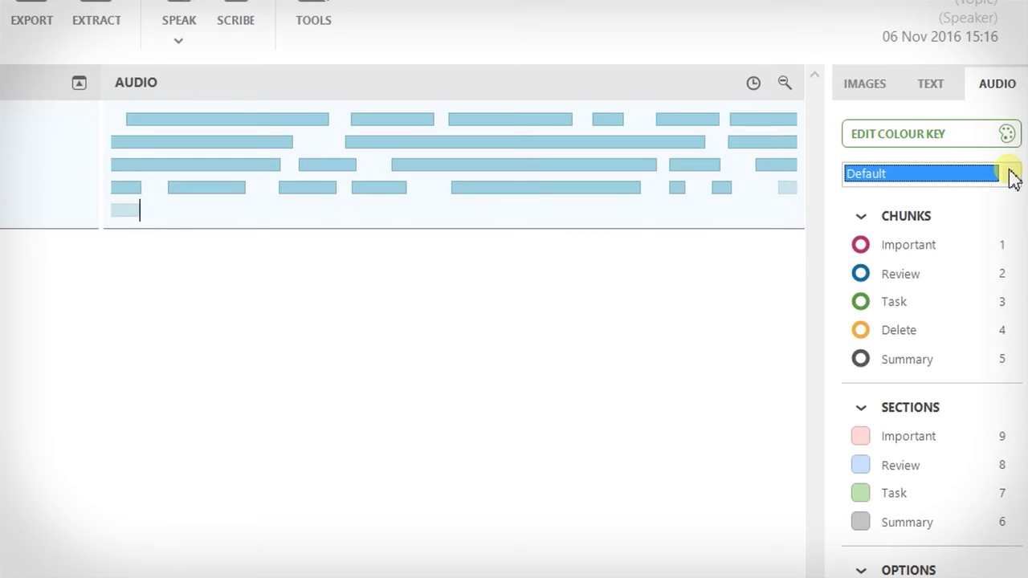
pyautogui.click(859, 246)
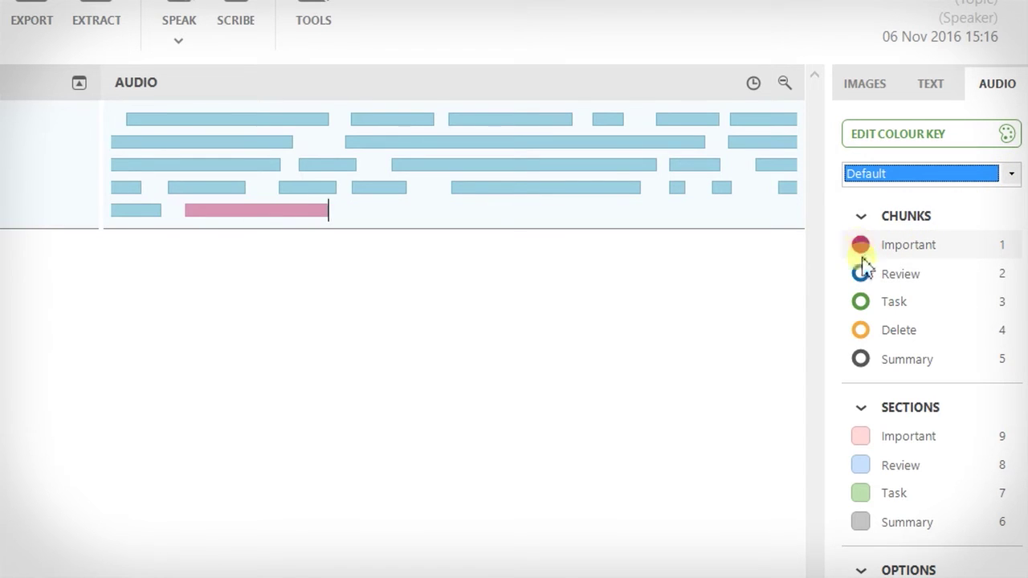
pyautogui.click(861, 274)
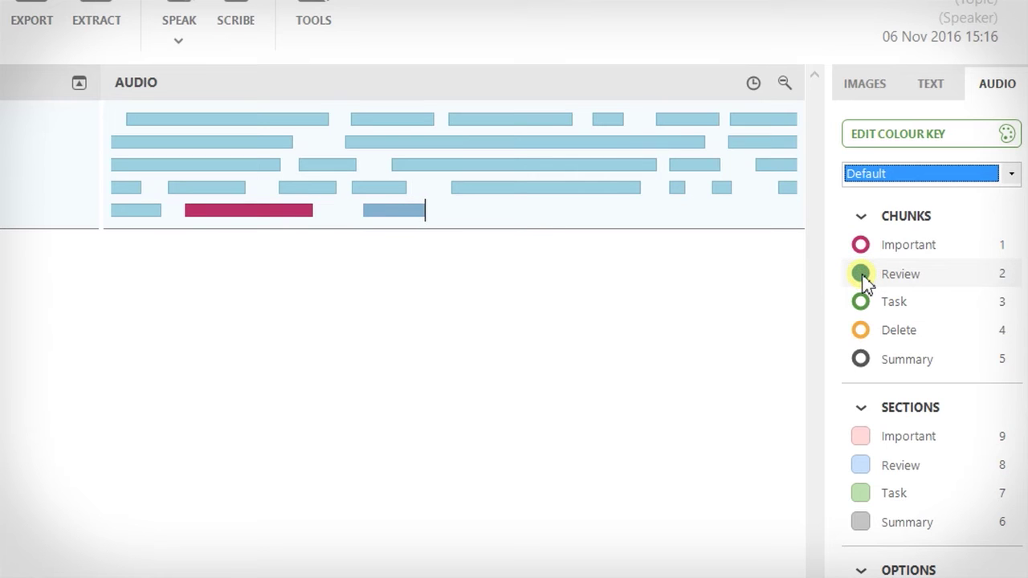
pyautogui.click(555, 86)
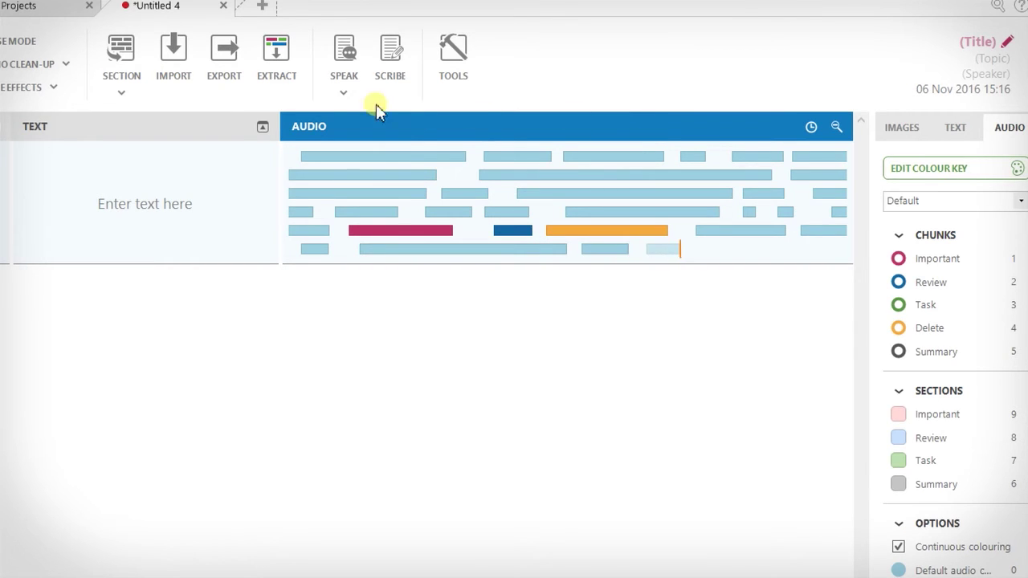
# - Split the ongoing recording into two new sections, giving three sections in total
pyautogui.click(124, 54)
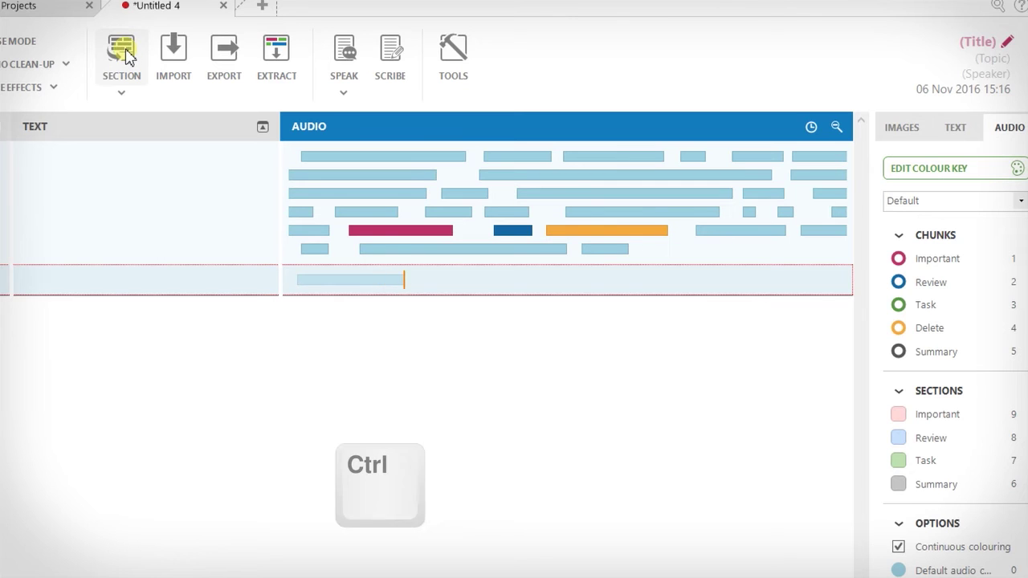
pyautogui.hotkey('ctrl', 'Return')
pyautogui.hotkey('ctrl', 'Return')
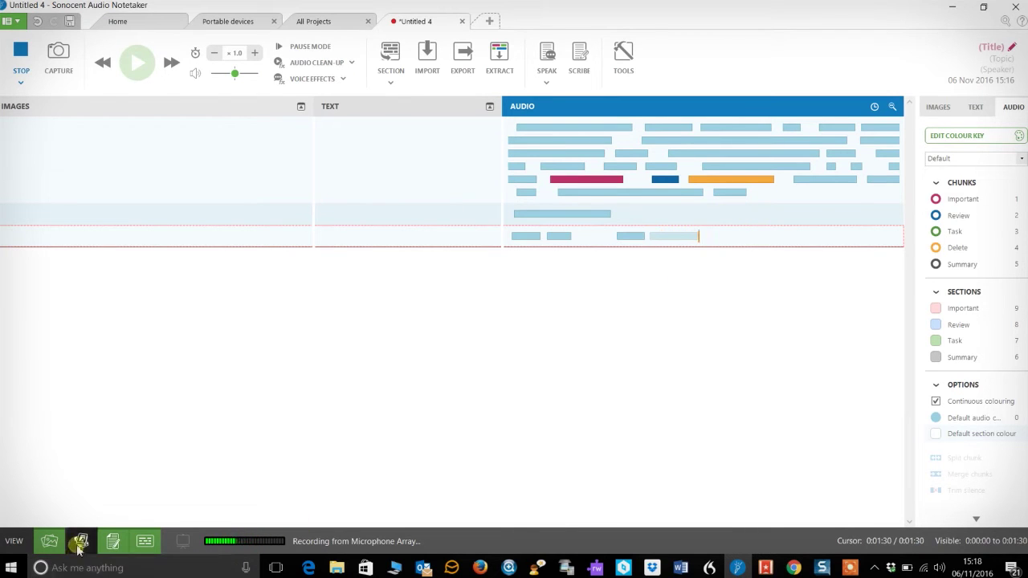
# - Add a Reference column, then write 'Reference' there and a 'Bullet points' text note
pyautogui.click(81, 541)
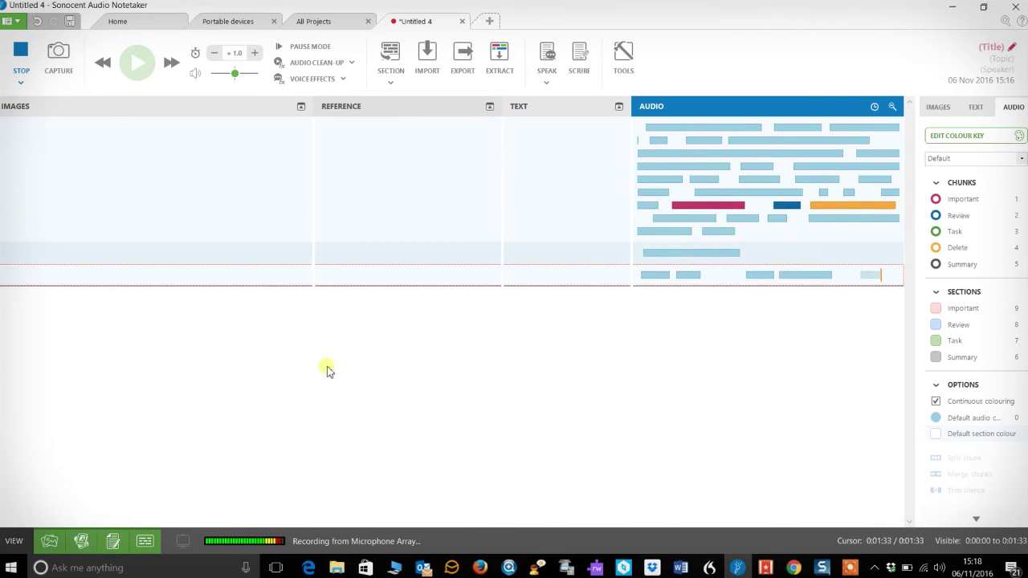
pyautogui.click(440, 279)
pyautogui.write('Reference')
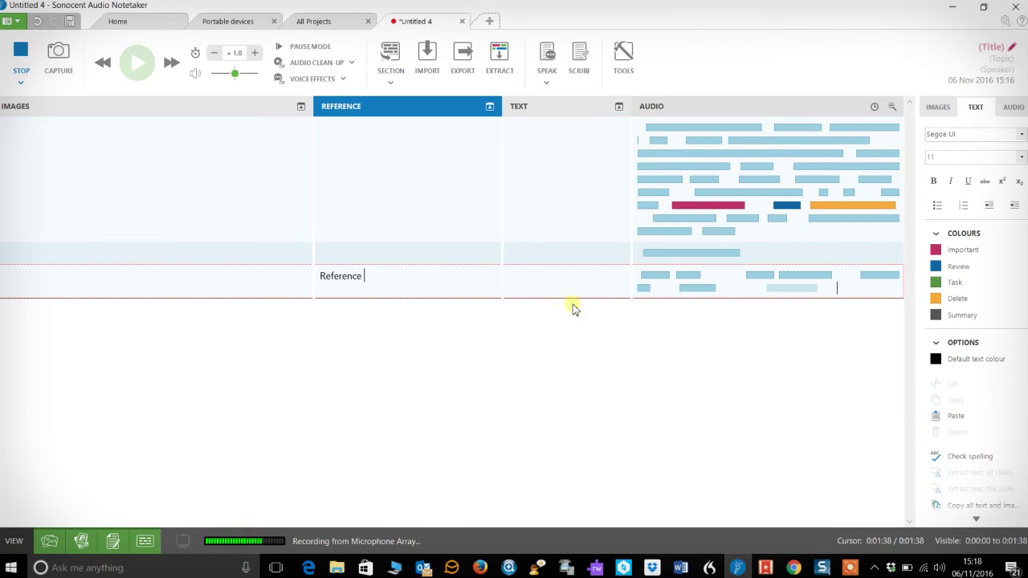
pyautogui.click(522, 274)
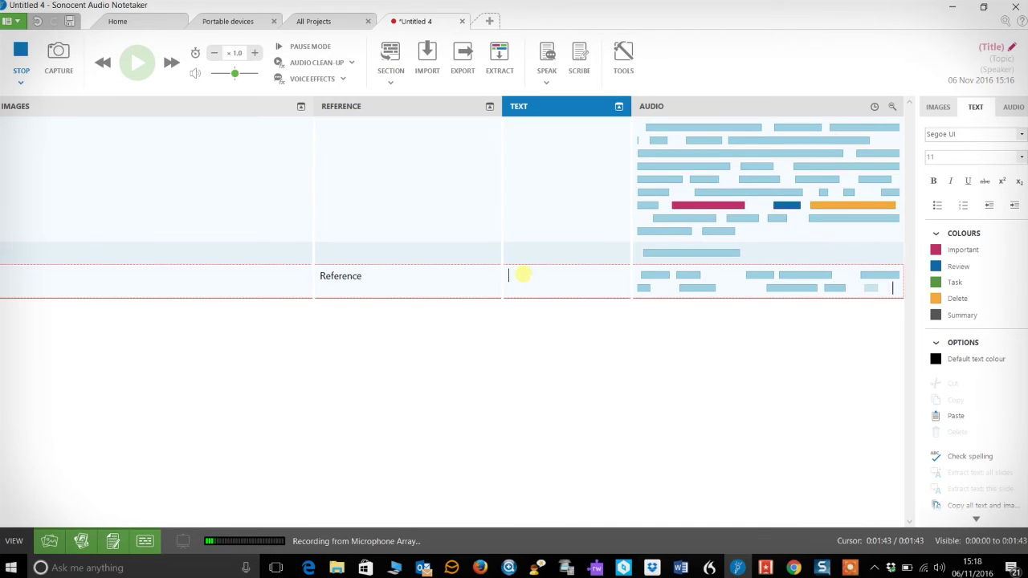
pyautogui.write('Bullet points')
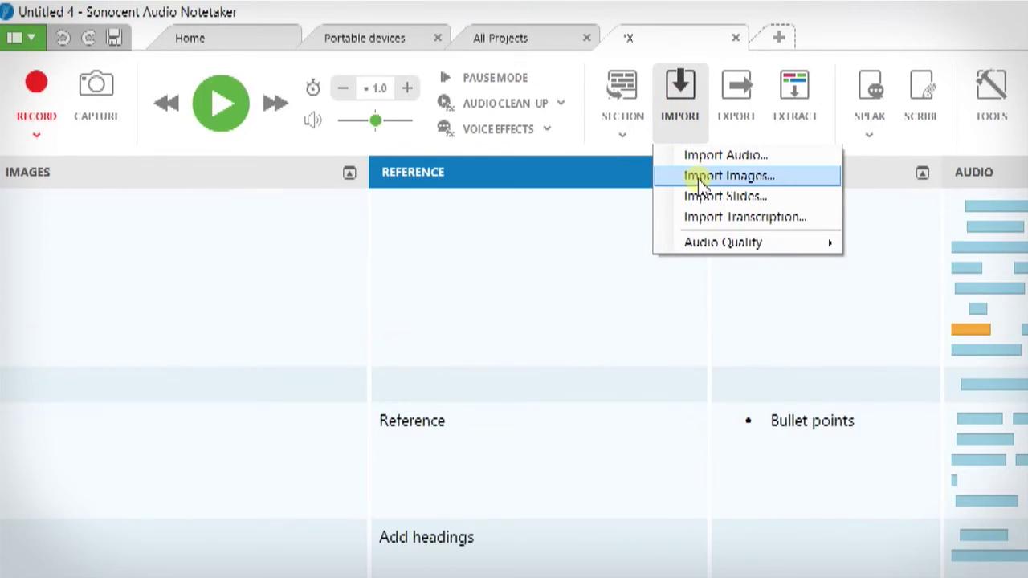
# - Import the slides from Demo PP.pptx into the Images column
pyautogui.click(699, 197)
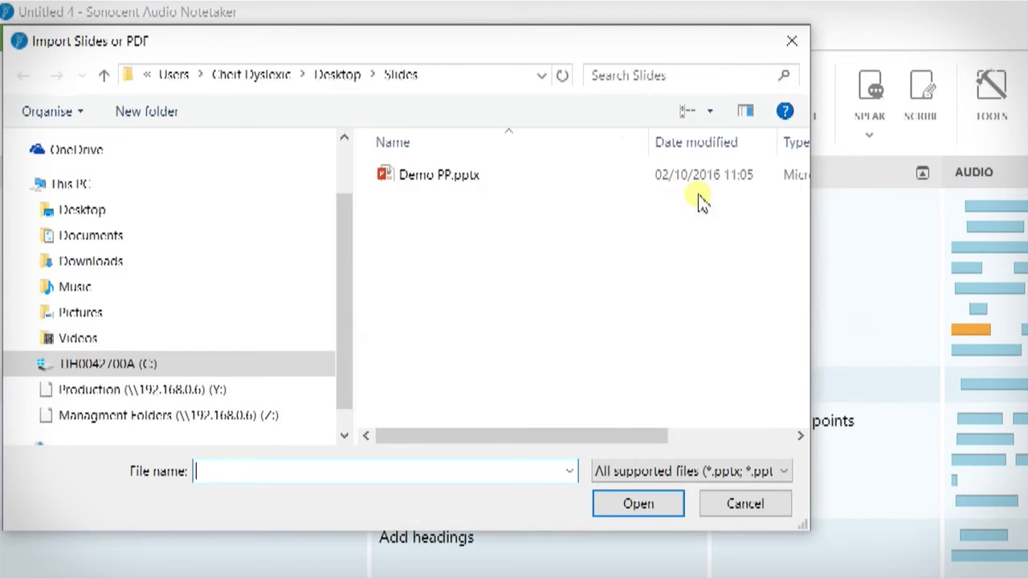
pyautogui.click(472, 180)
pyautogui.click(625, 504)
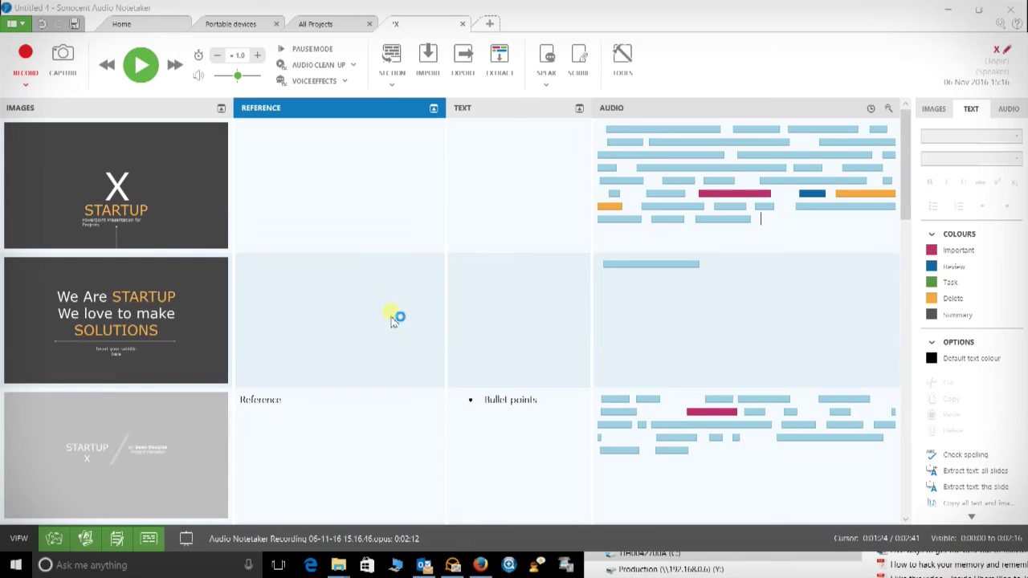
# - Move the STARTUP X slide down one row beside the Add headings section
pyautogui.click(393, 319)
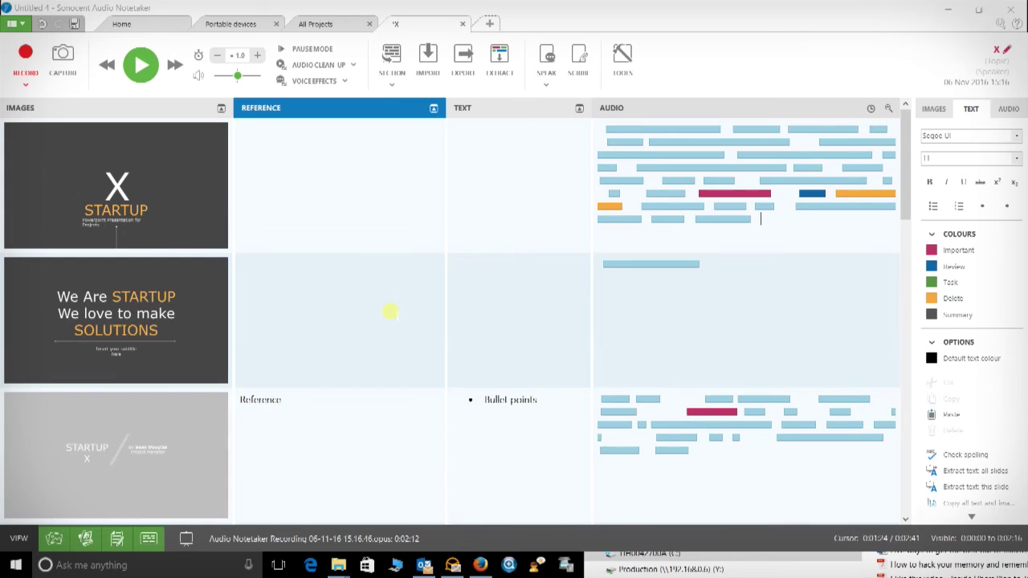
pyautogui.scroll(-3, 391, 316)
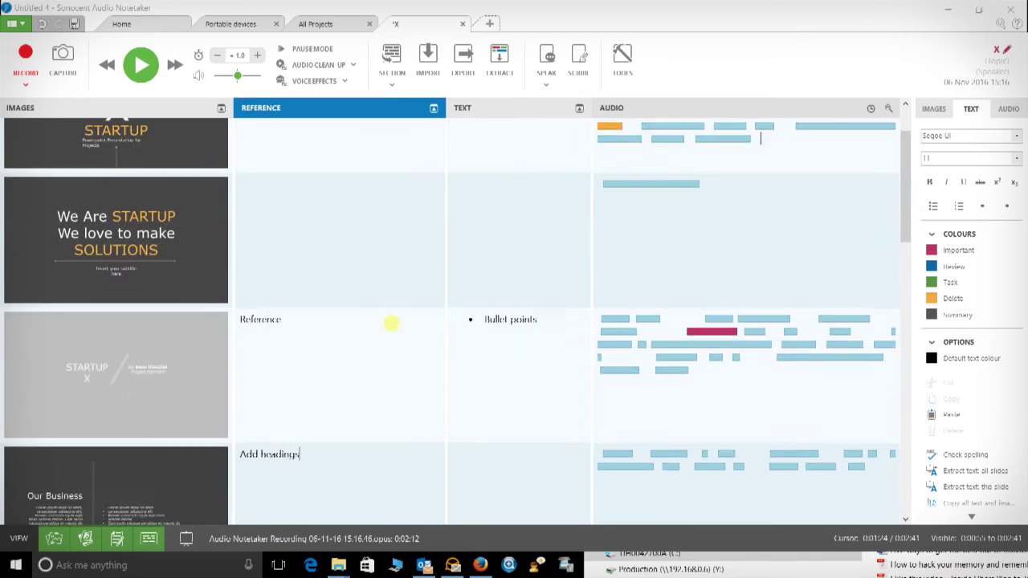
pyautogui.click(393, 327)
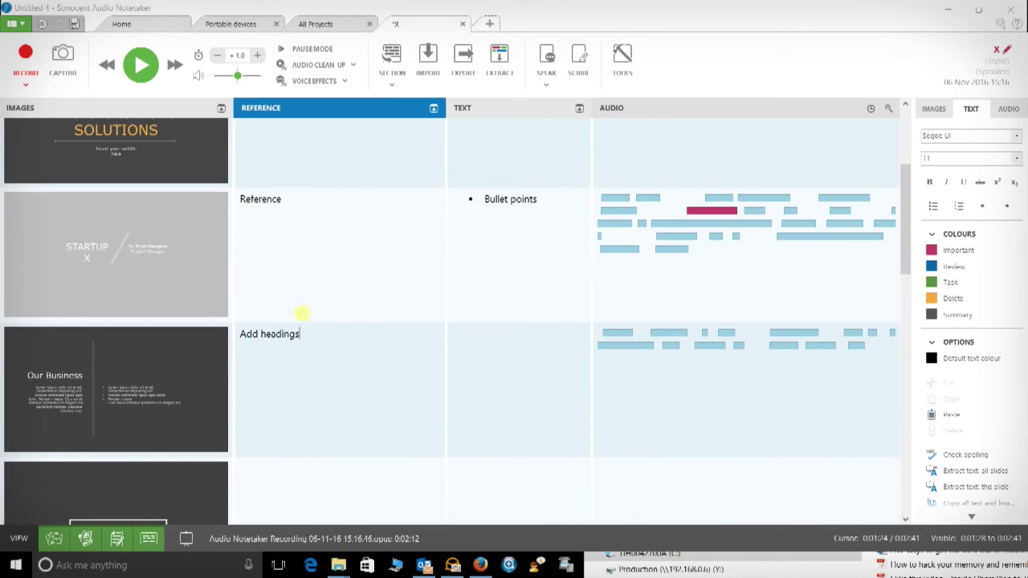
pyautogui.moveTo(150, 246); pyautogui.dragTo(139, 403)
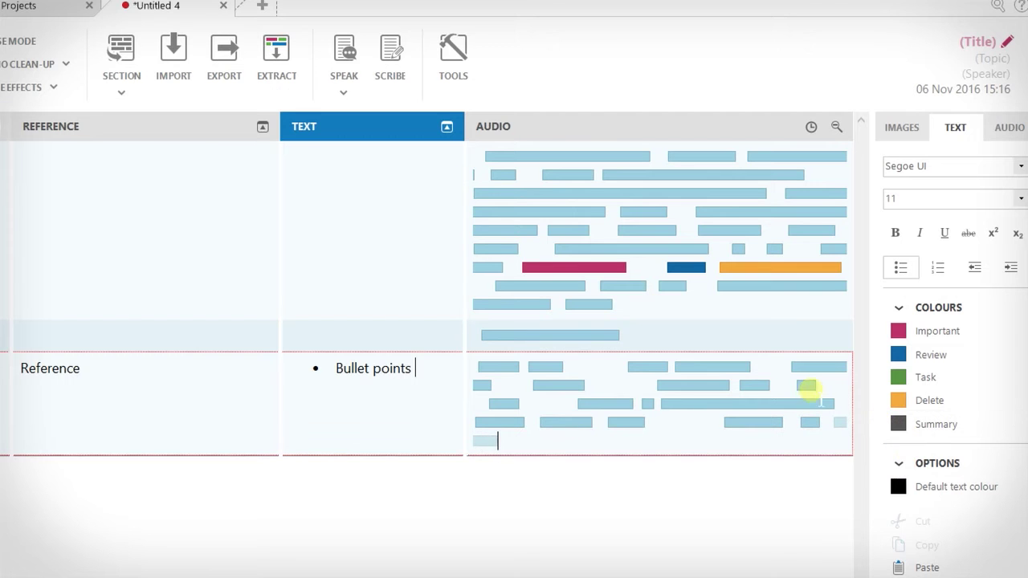
# - Try the Review, Important and Task colours on the section's audio, then clear the colour
pyautogui.click(776, 389)
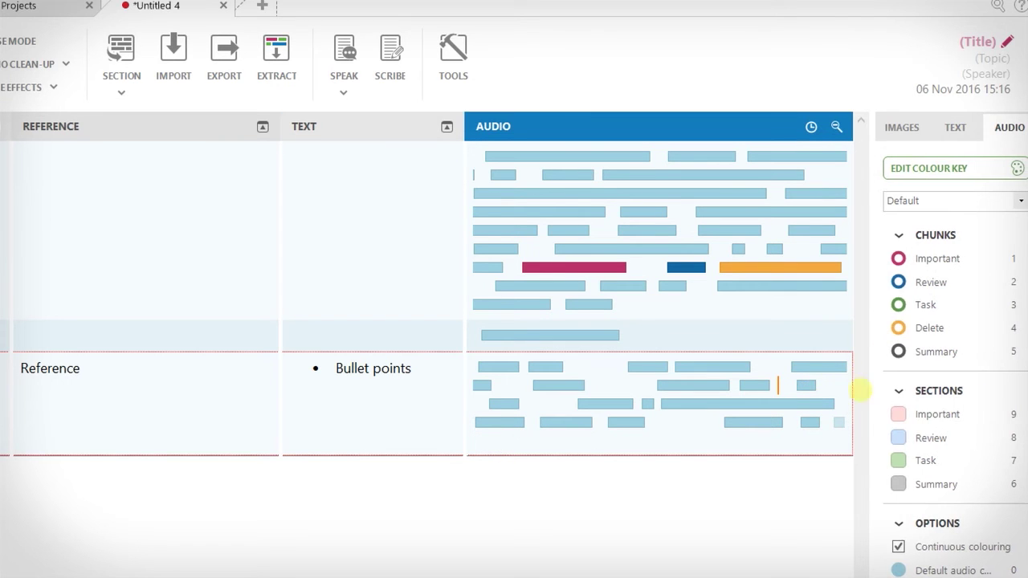
pyautogui.click(886, 436)
pyautogui.click(896, 413)
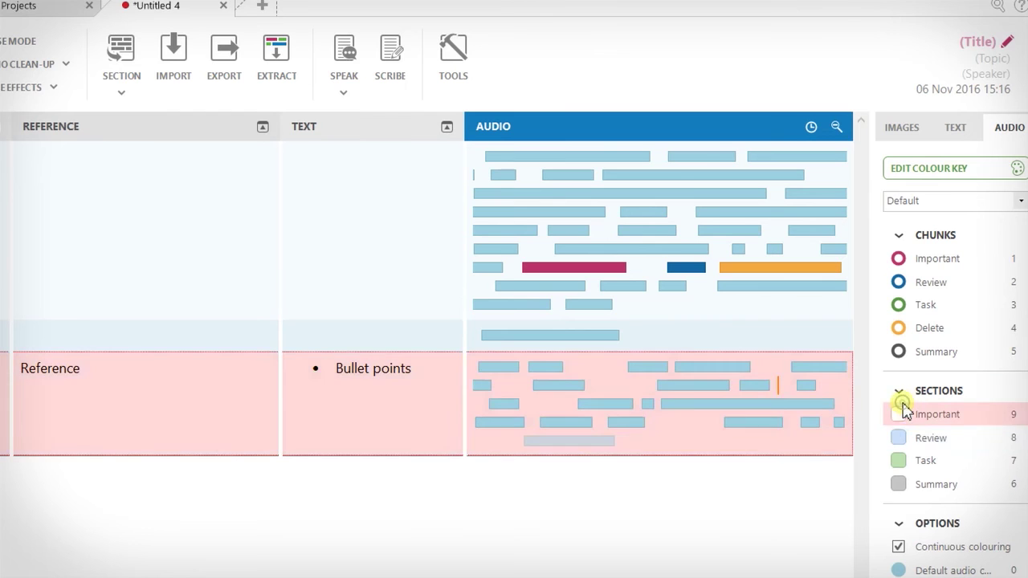
pyautogui.click(892, 460)
pyautogui.click(892, 459)
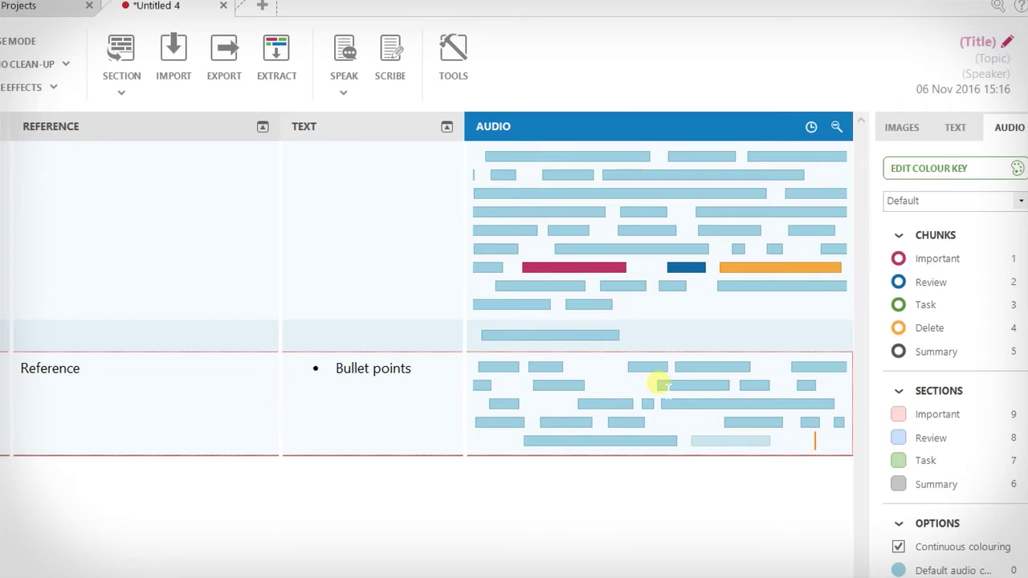
# - Mark a Reference-section chunk as Important and start a new section
pyautogui.click(674, 387)
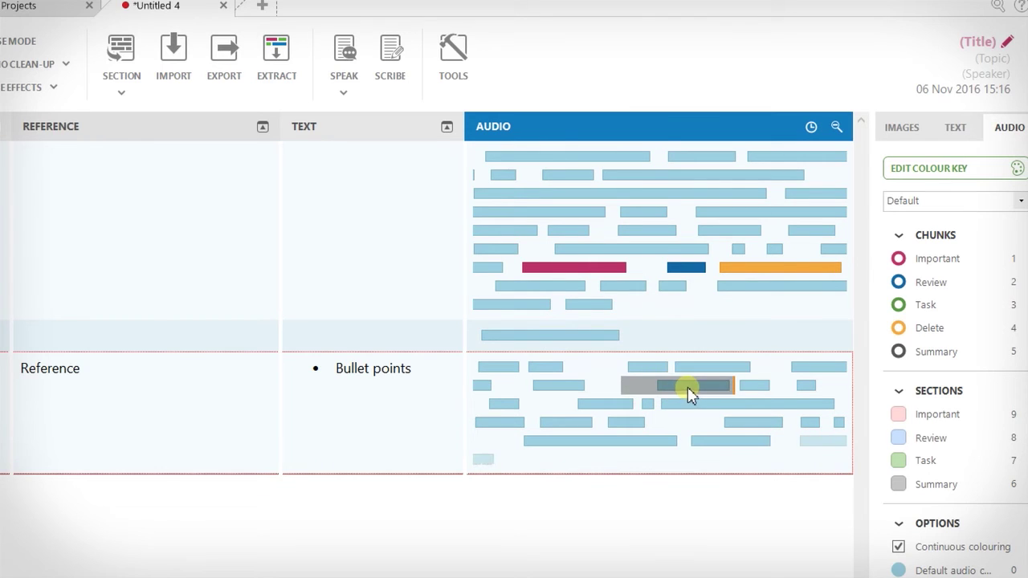
pyautogui.press('1')
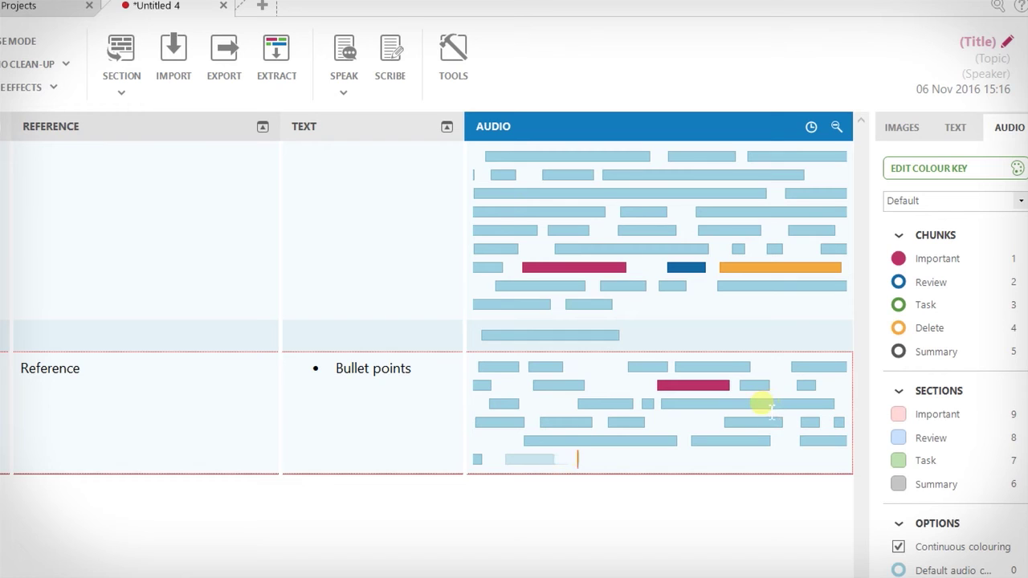
pyautogui.press('Return')
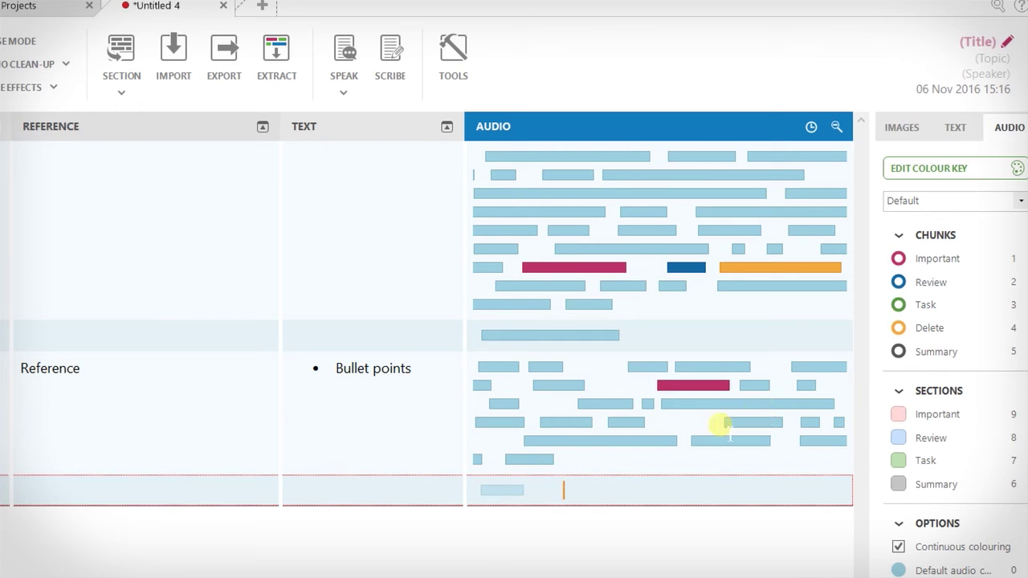
# - Move a chunk up into the first section and begin the new Reference note 'Add head'
pyautogui.moveTo(748, 440); pyautogui.dragTo(755, 319)
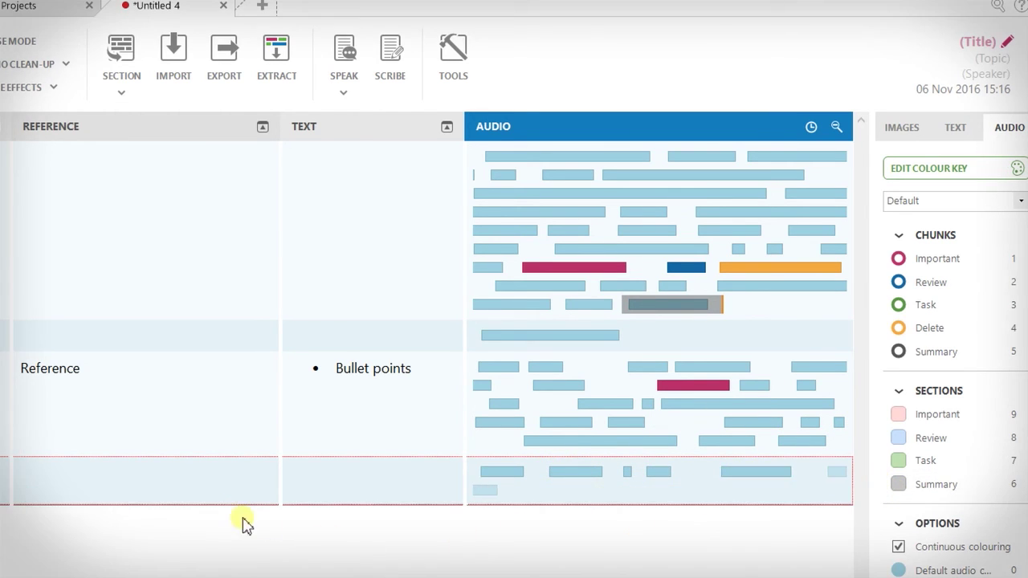
pyautogui.click(211, 477)
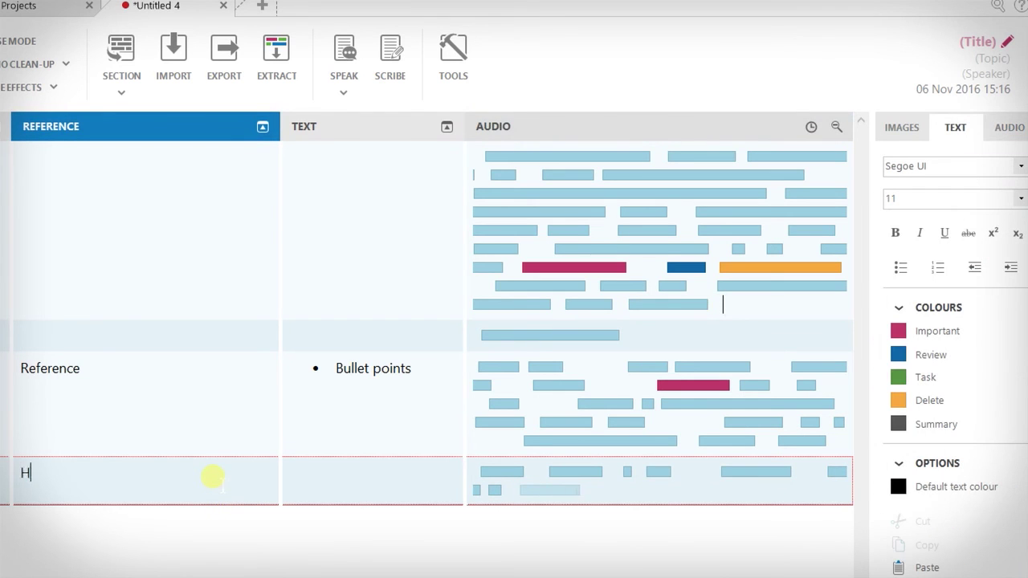
pyautogui.write('Add')
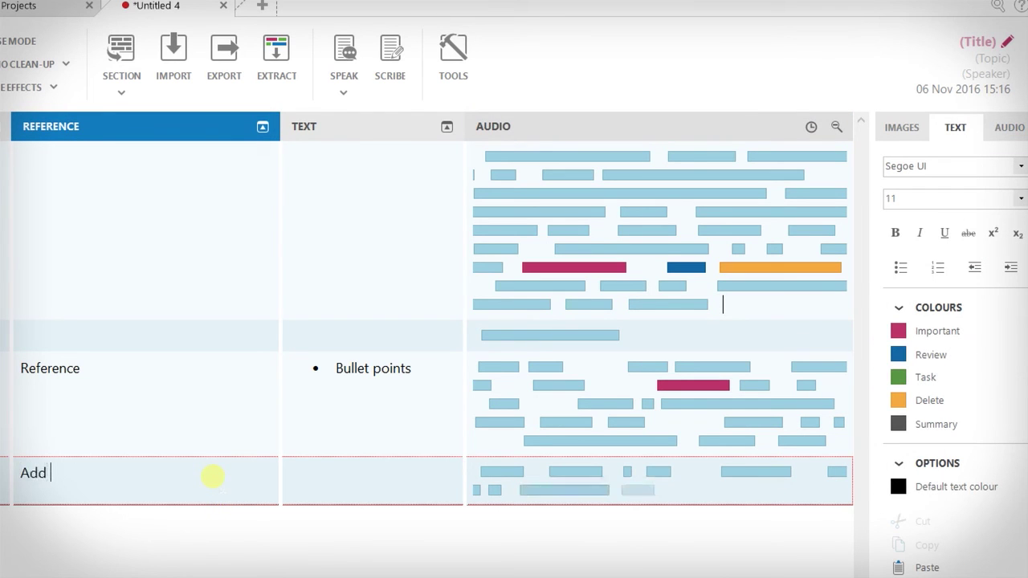